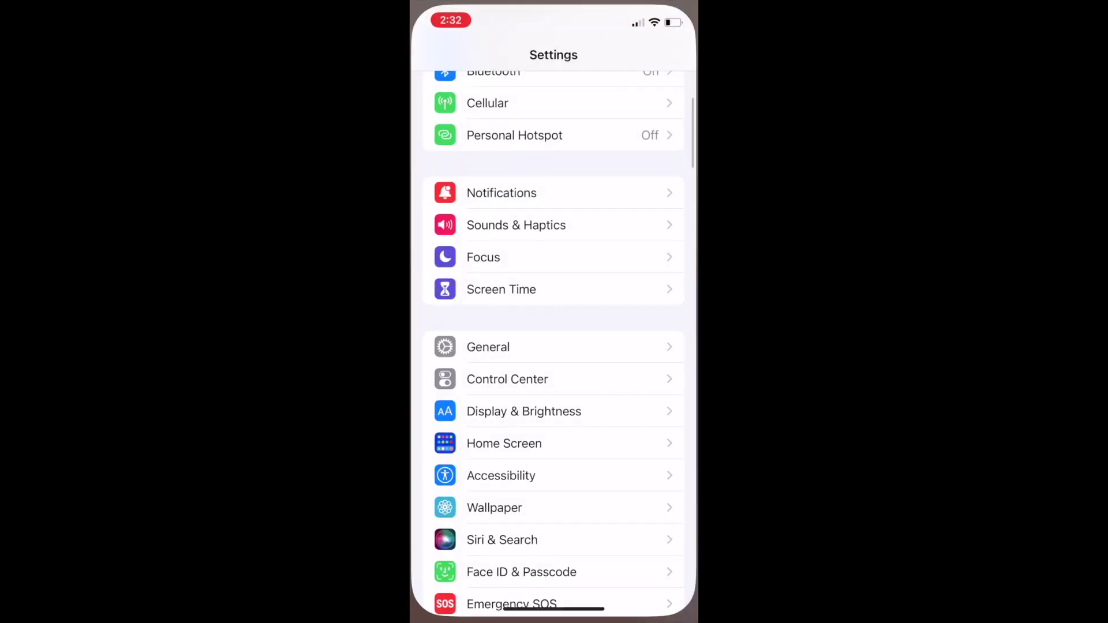
Check the Software Update page to confirm iOS 16.0 is installed and up to date.
click(491, 142)
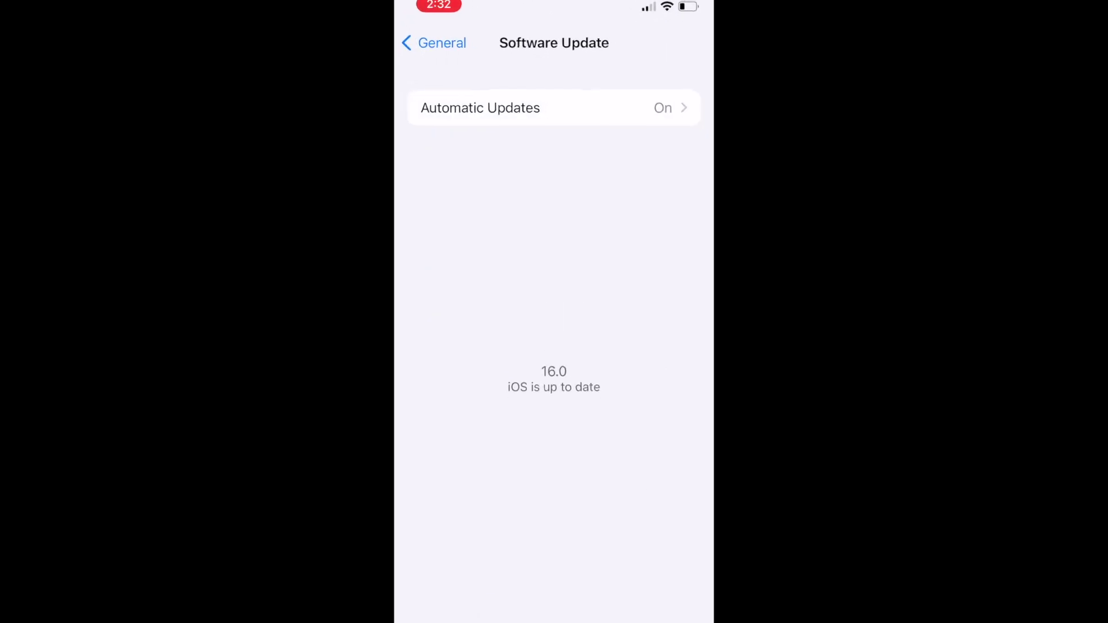